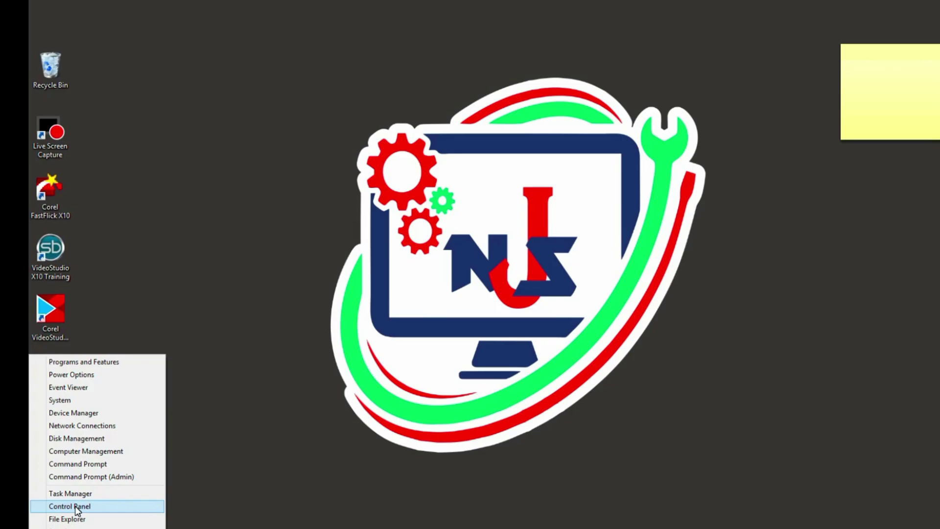
From Control Panel's Programs and Features, start uninstalling Corel VideoStudio Ultimate X10
left_click(76, 507)
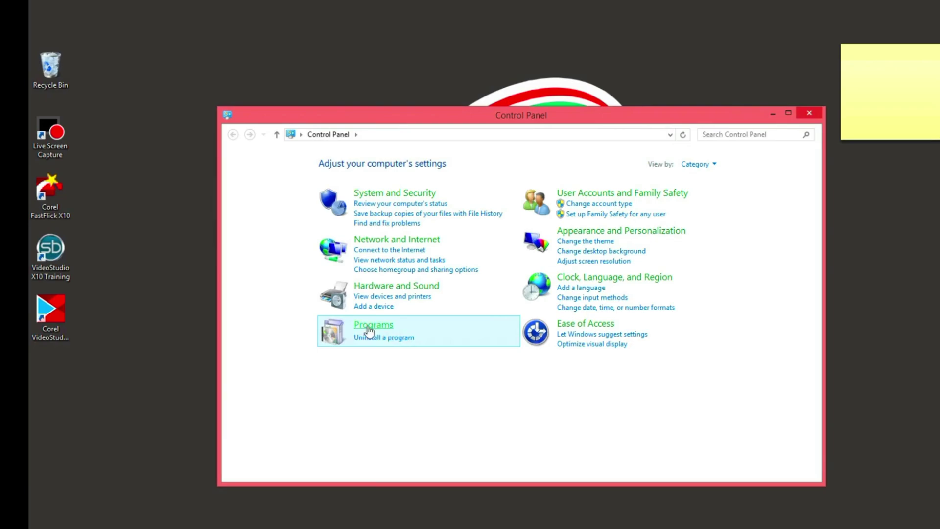
left_click(376, 344)
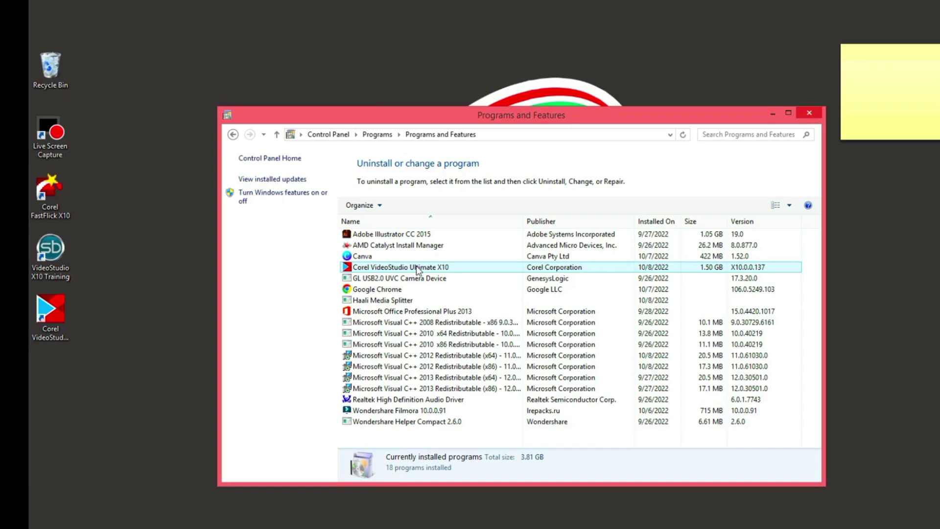
left_click(436, 268)
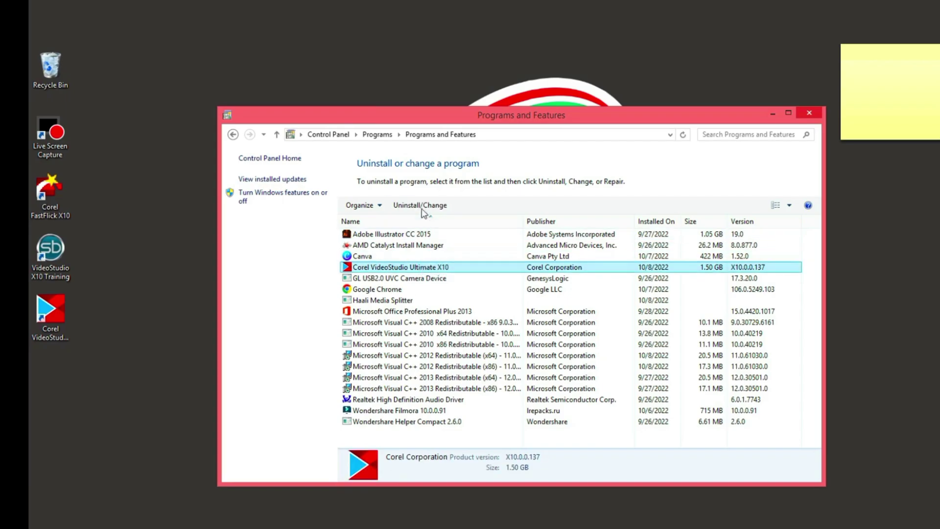
left_click(421, 206)
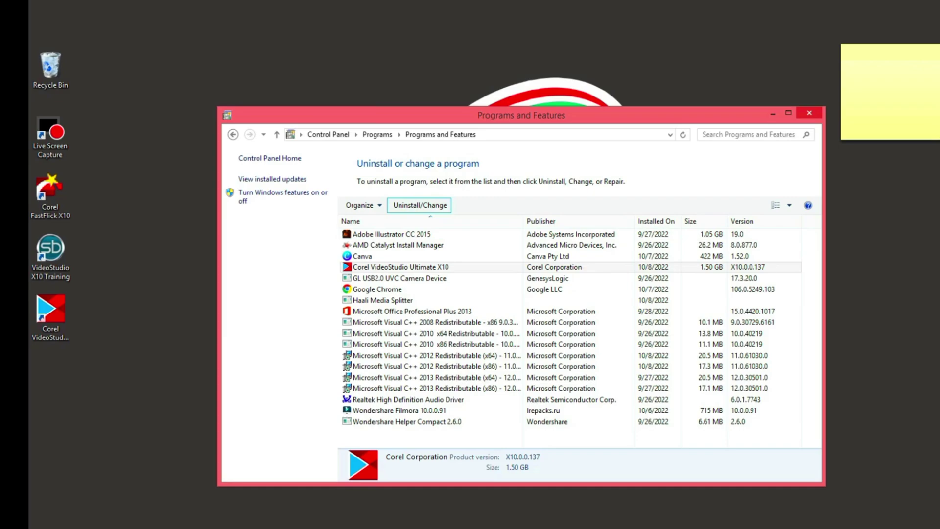
Browse File Explorer to C:\Program Files\Corel, showing the VideoStudio X10 and PASMUtility folders
key("super+e")
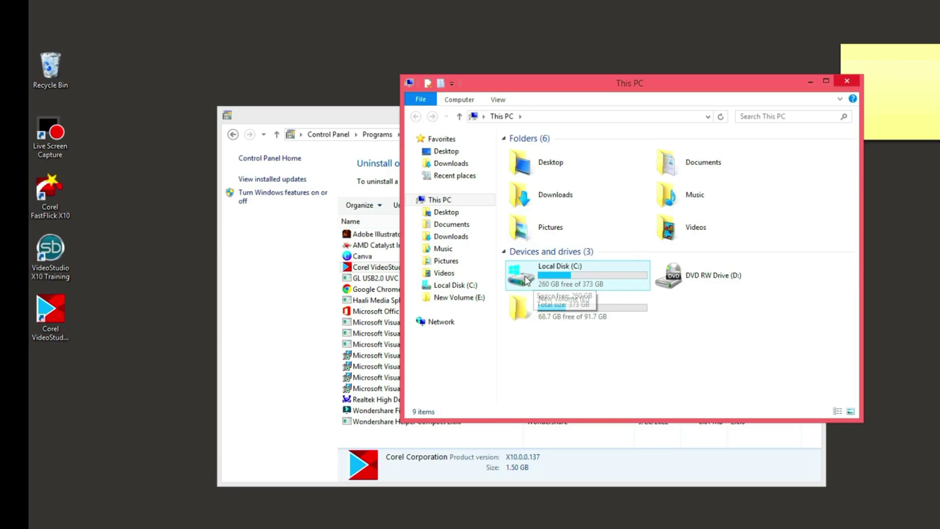
double_click(583, 274)
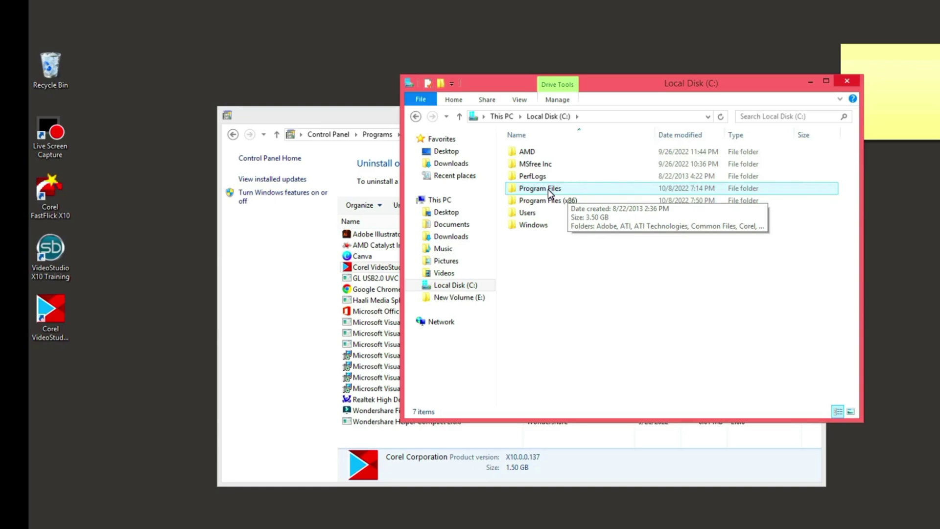
double_click(550, 189)
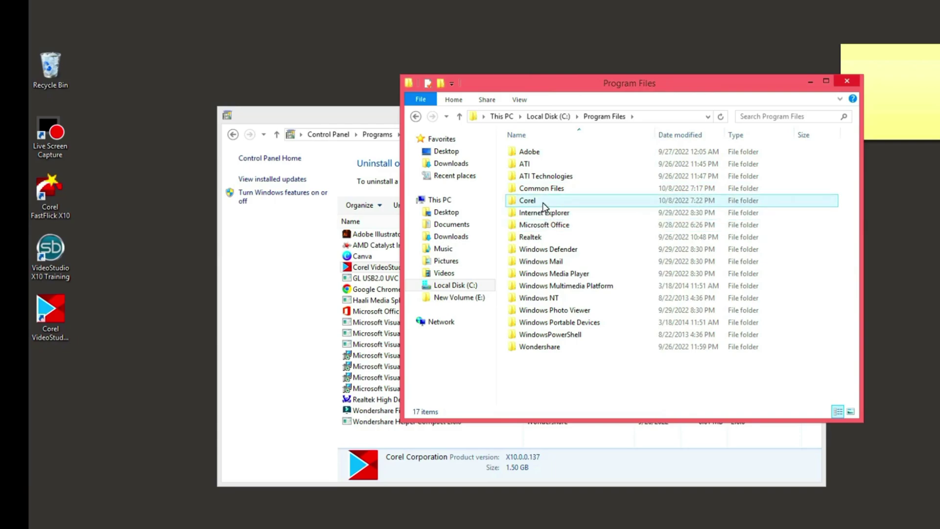
double_click(542, 202)
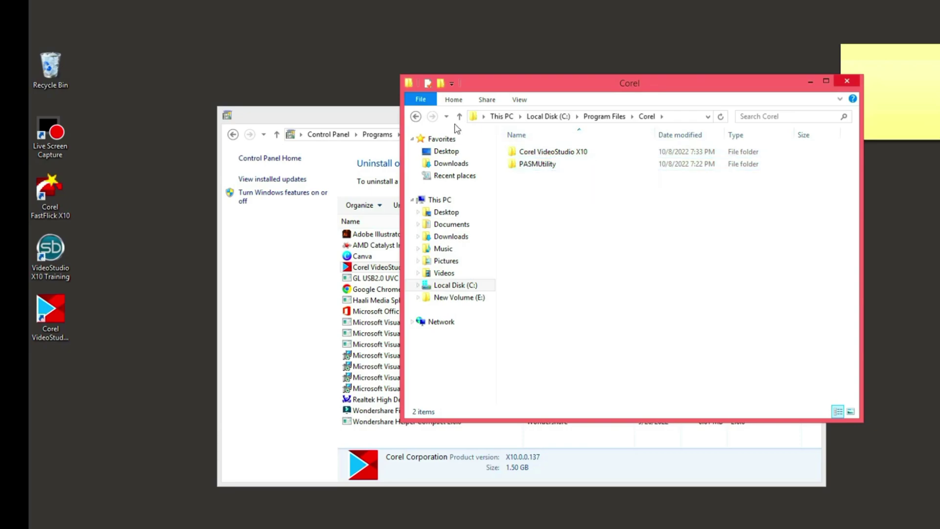
Return to Program Files and delete the Corel folder to the Recycle Bin
left_click(416, 116)
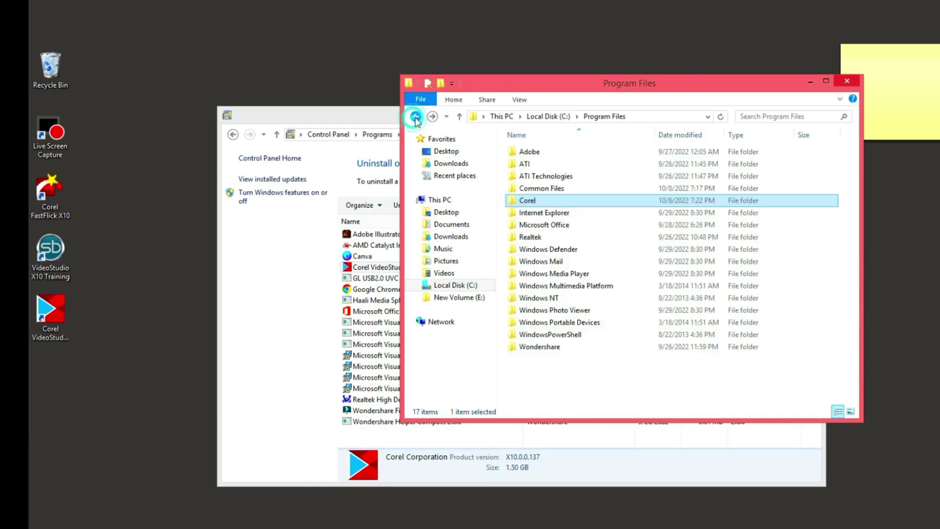
right_click(539, 201)
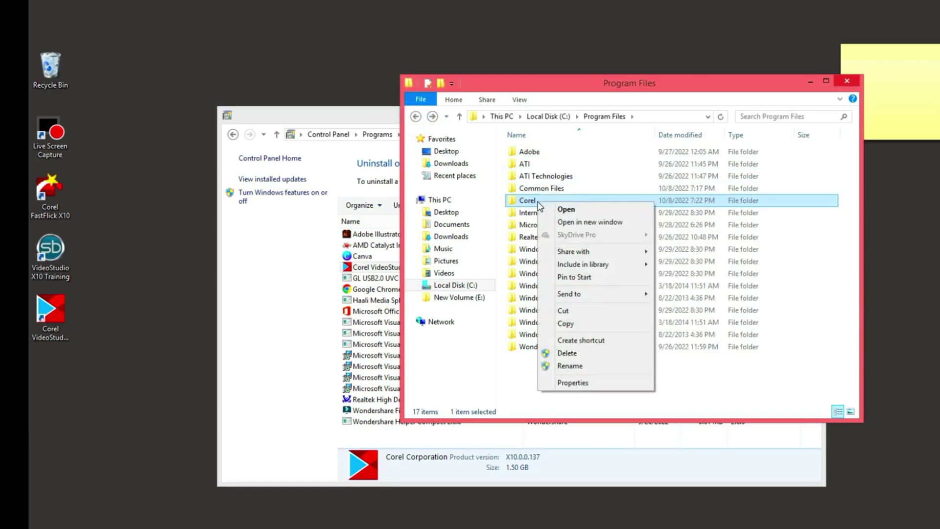
left_click(571, 353)
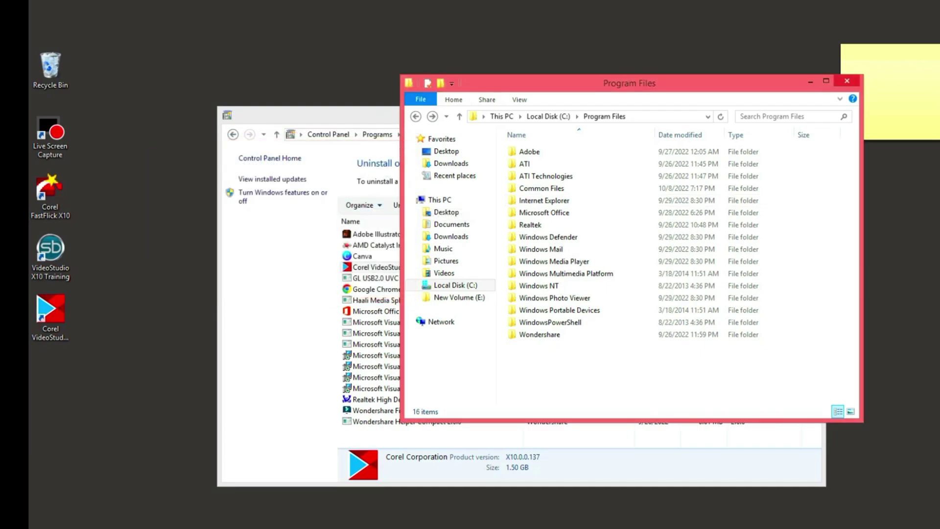
Close the Program Files and Programs and Features windows and return to the desktop
left_click(811, 82)
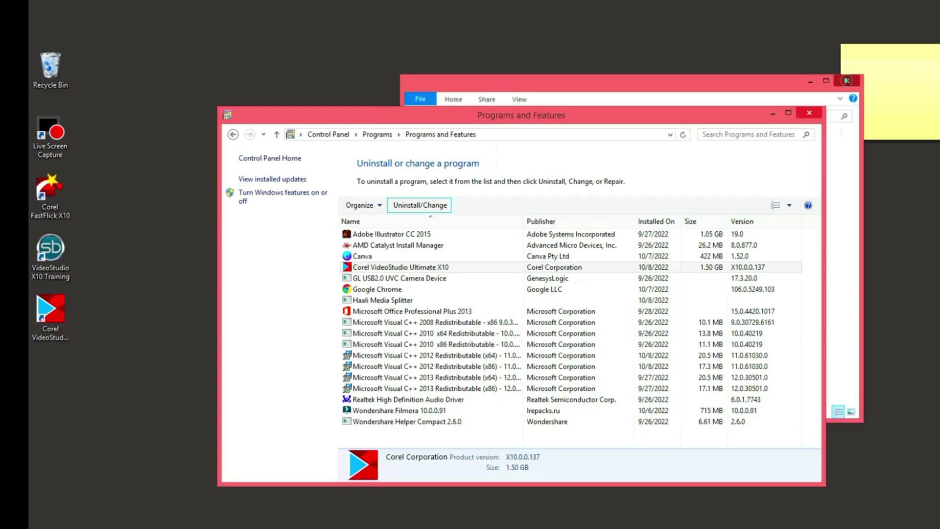
left_click(806, 110)
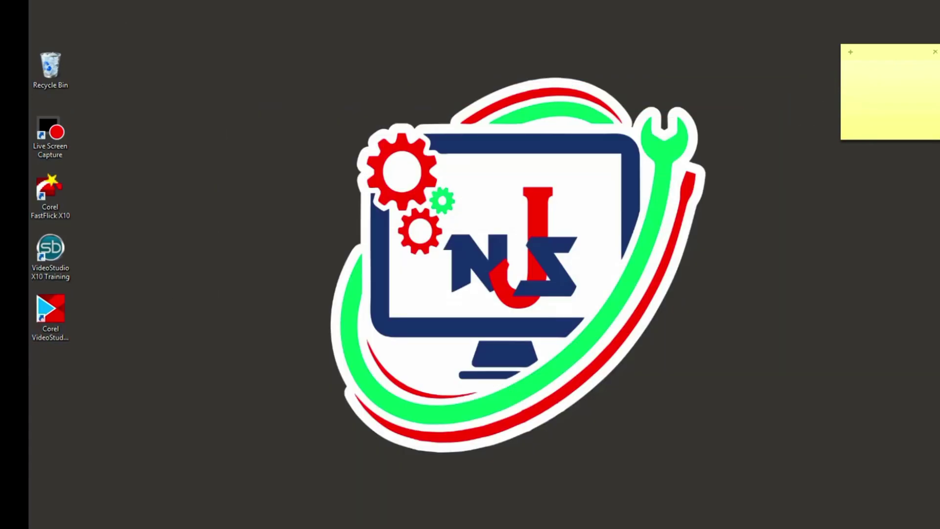
key("super")
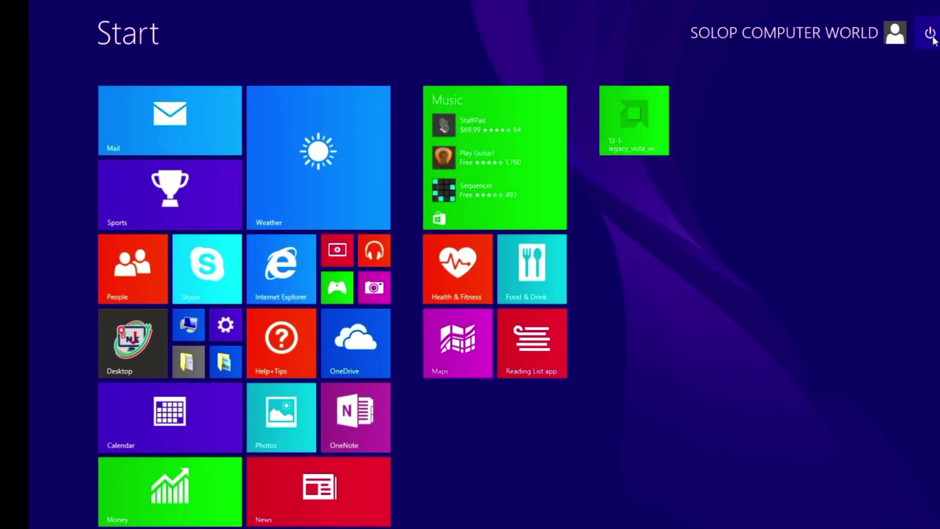
key("super")
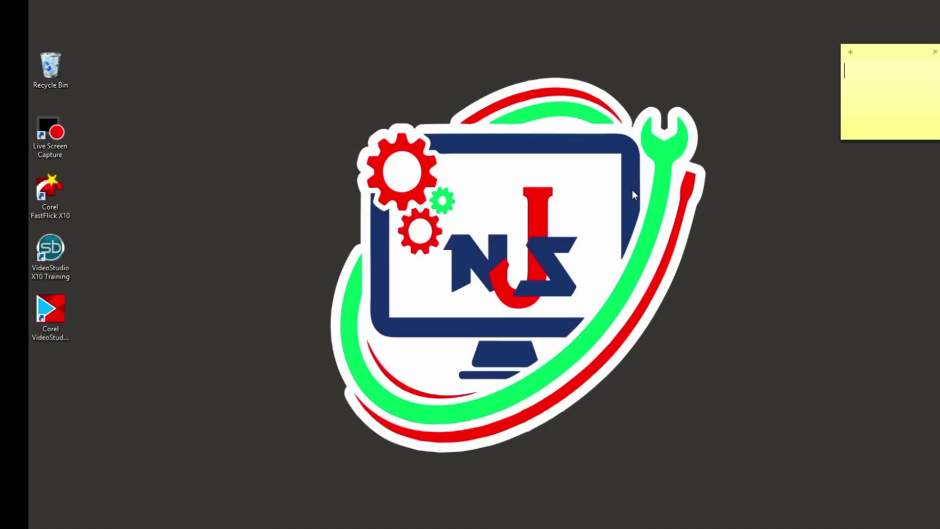
Test the Corel shortcuts, keeping Corel VideoStudio for now and deleting the broken FastFlick X10 shortcut
double_click(54, 317)
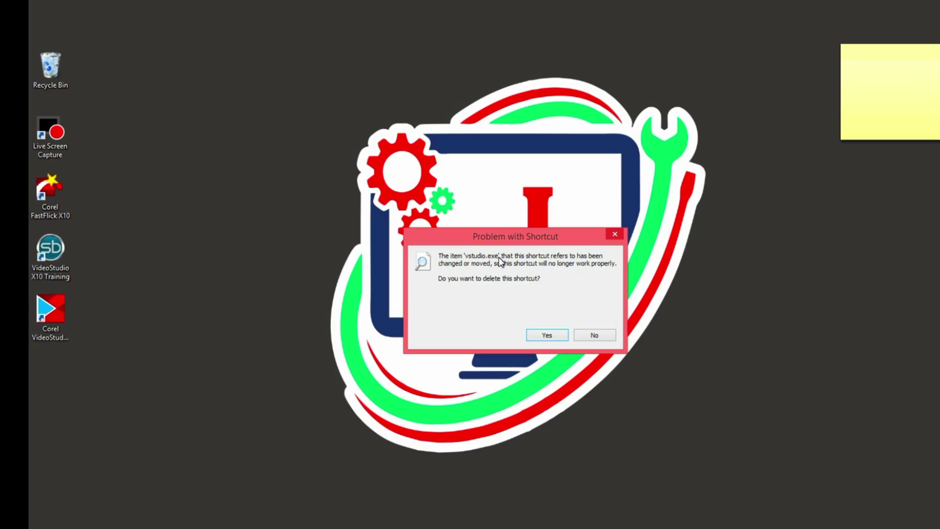
left_click(595, 335)
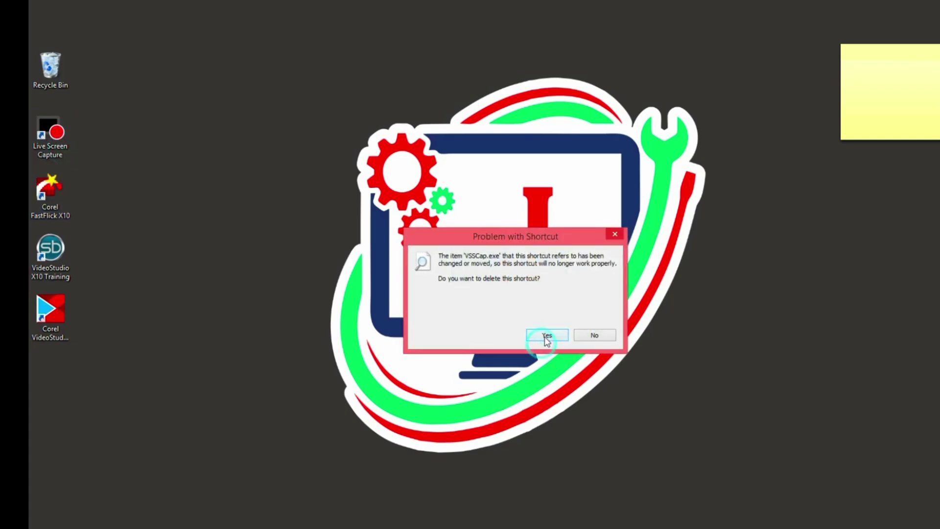
double_click(42, 187)
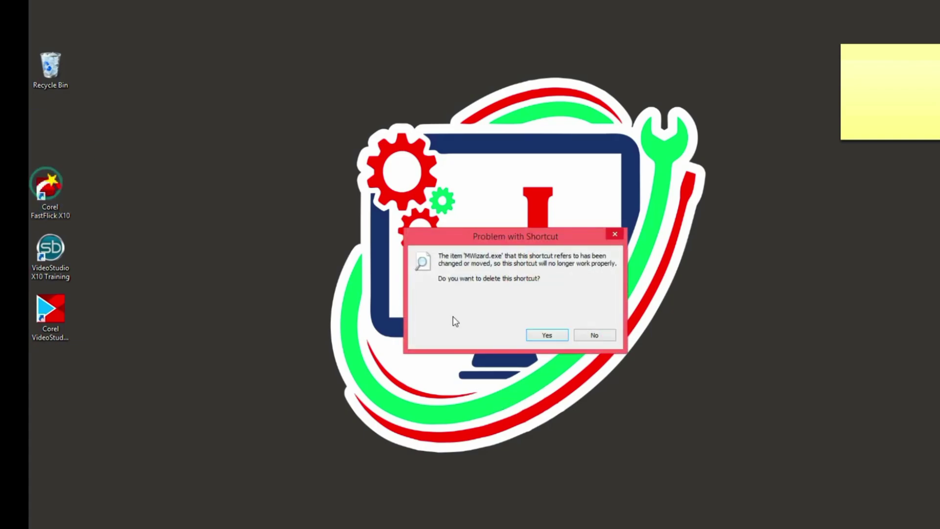
left_click(538, 335)
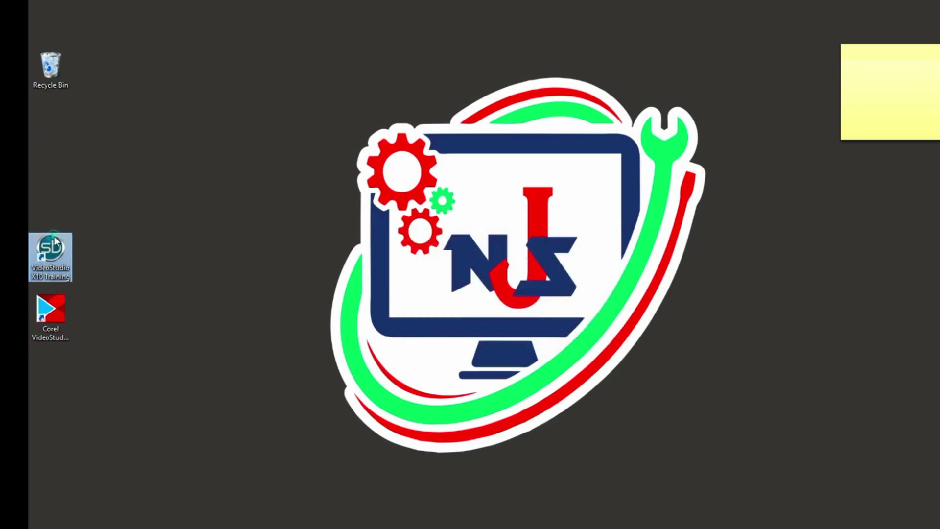
Launch the VideoStudio X10 Training shortcut, then close Internet Explorer with all its tabs
double_click(61, 274)
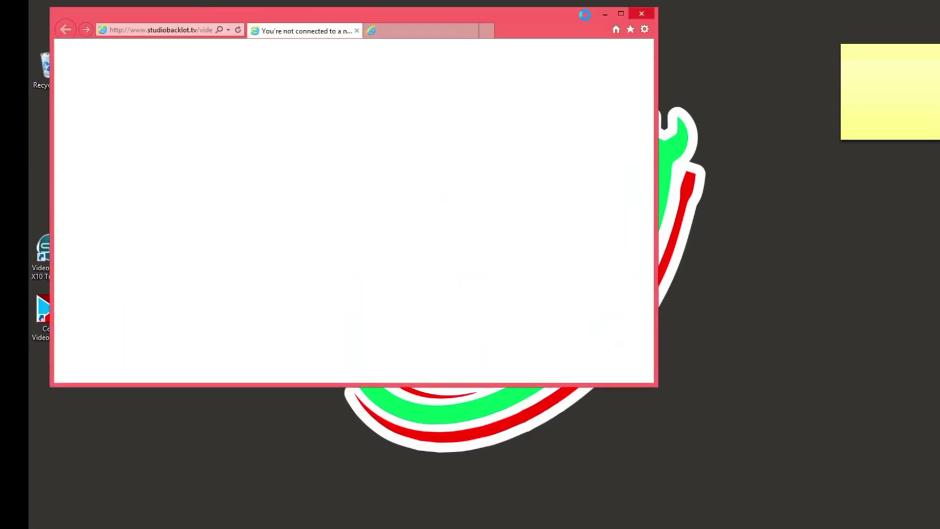
left_click(641, 13)
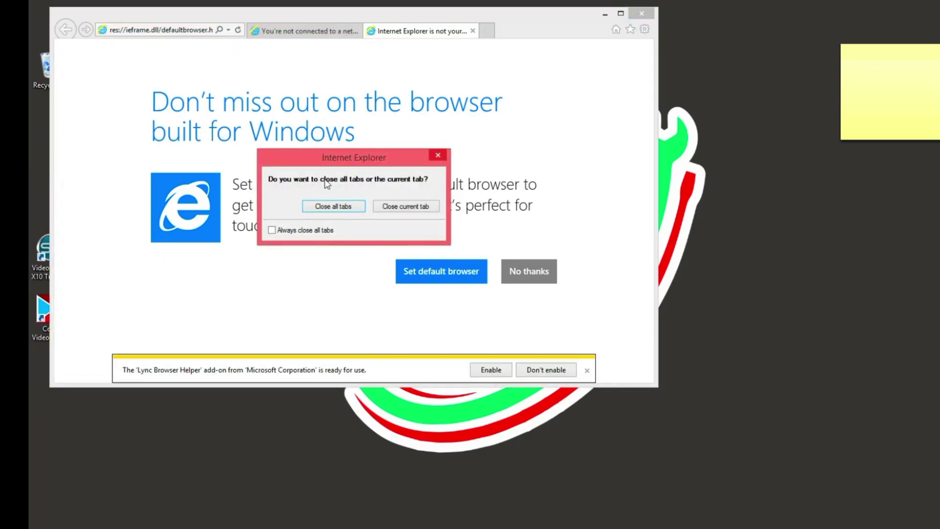
left_click(338, 207)
Delete the broken Corel VideoStudio shortcut, then start deleting the VideoStudio X10 Training shortcut
double_click(60, 316)
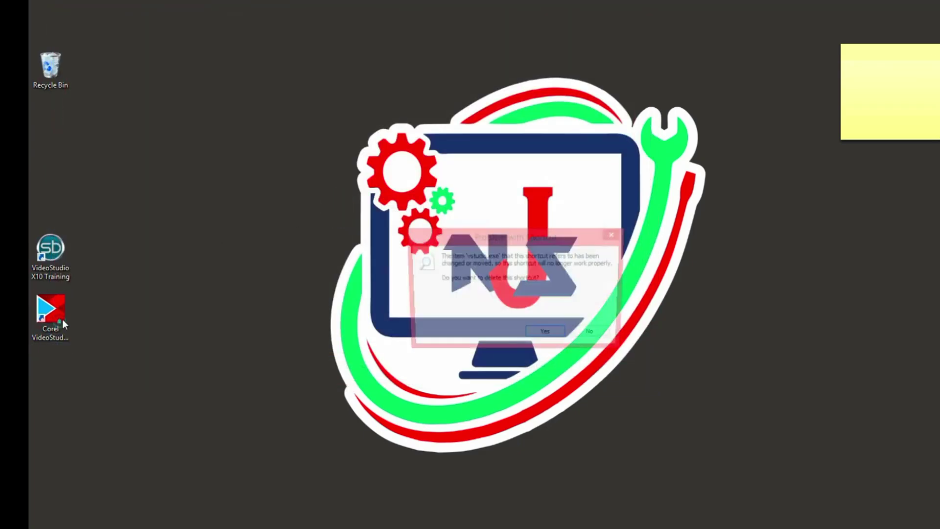
left_click(547, 337)
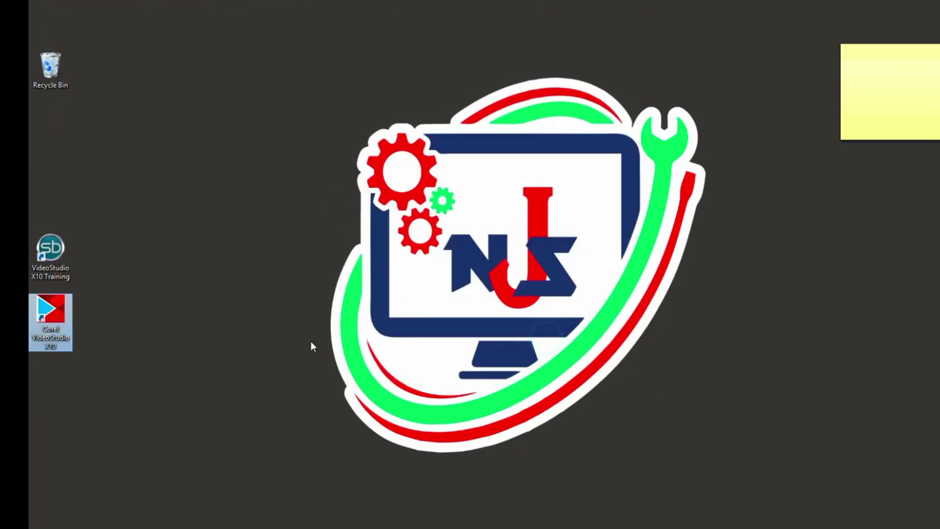
right_click(42, 263)
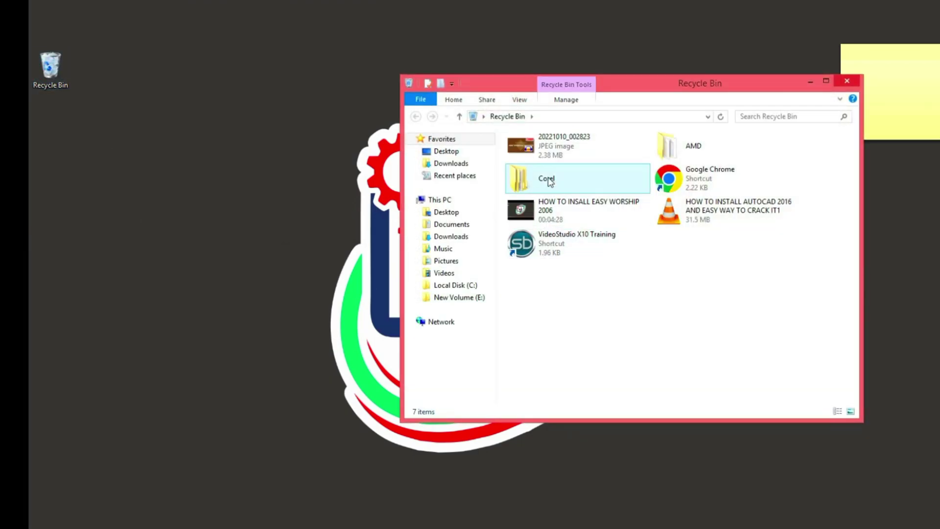
Permanently delete VideoStudio X10 Training from the Recycle Bin, then close the bin
left_click(544, 254)
right_click(543, 254)
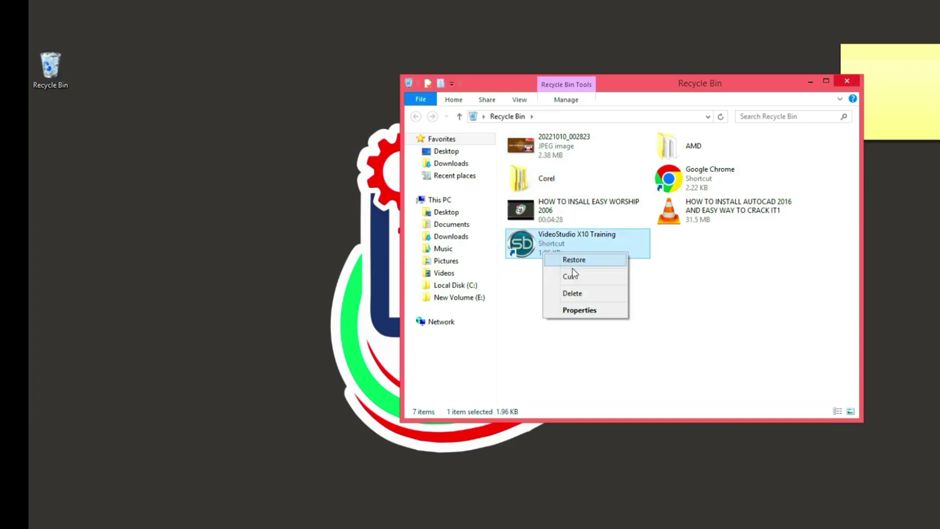
left_click(597, 294)
left_click(561, 344)
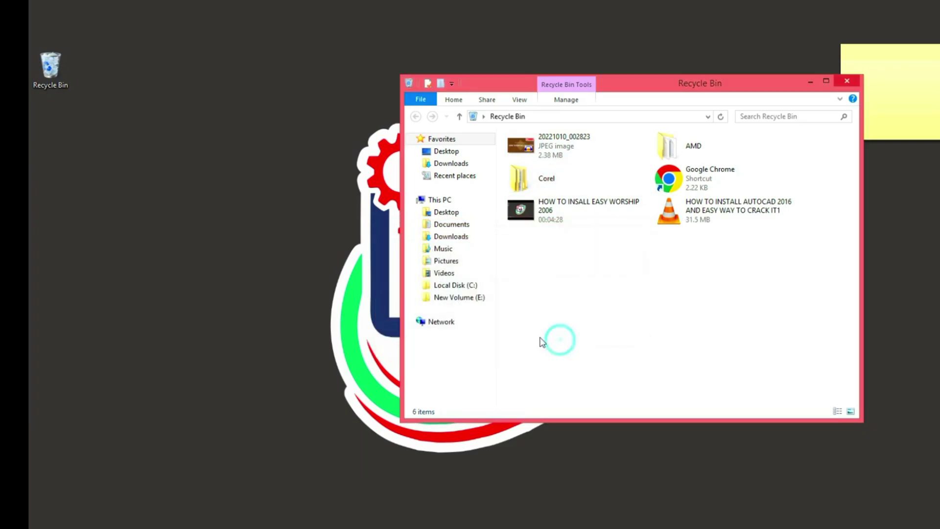
left_click(846, 80)
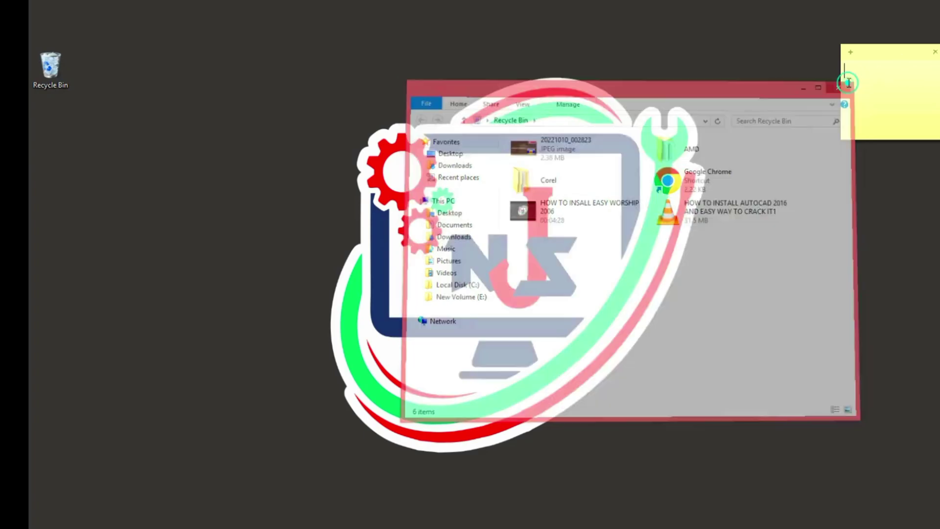